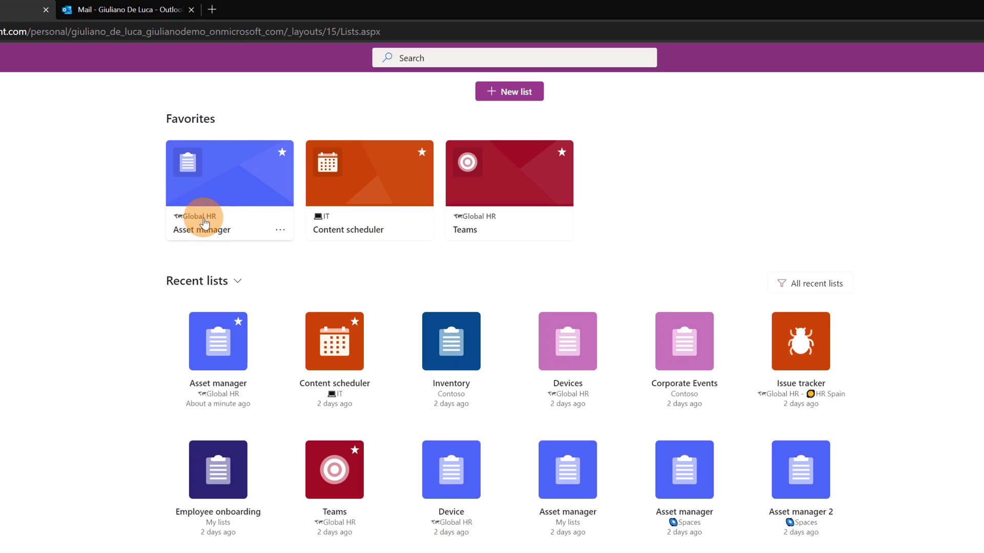
Step: Open the Asset manager list and switch its view from Cards to the All Items table
left_click(235, 187)
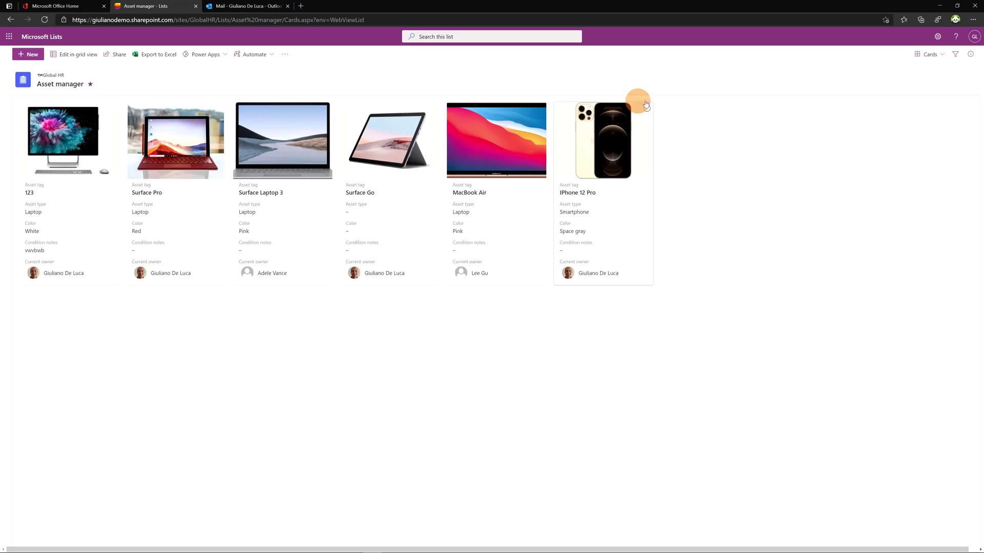
left_click(932, 60)
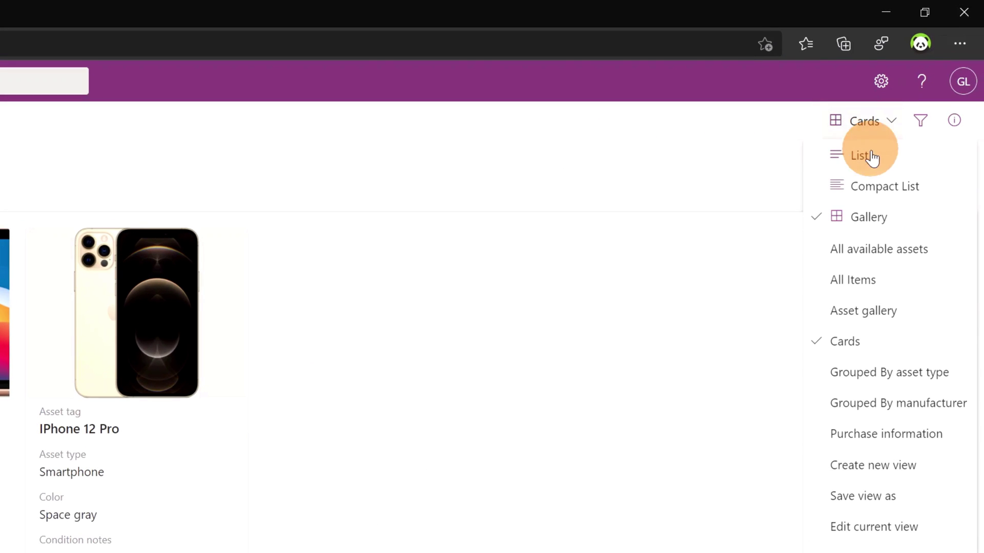
left_click(881, 280)
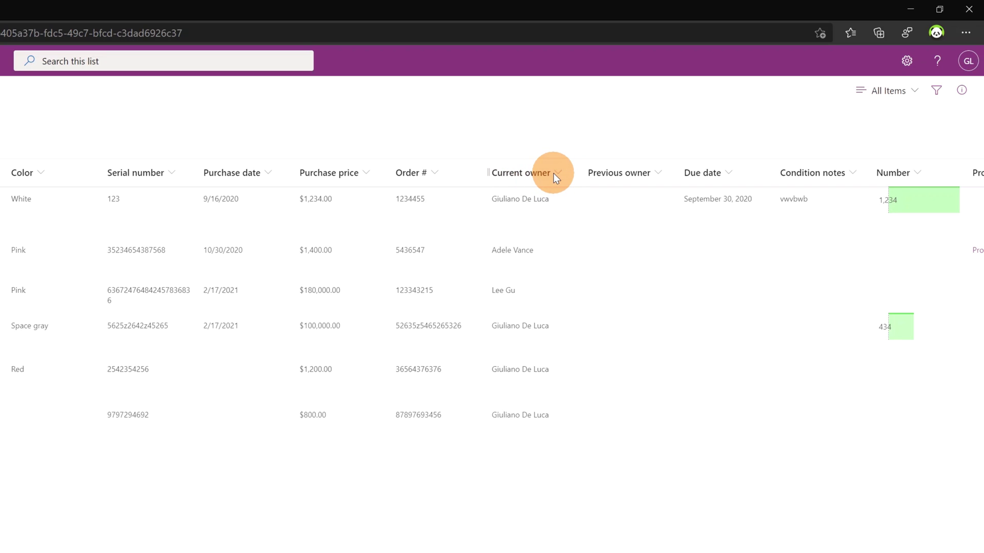
Step: Set Show profile photos to Yes in the Current owner column settings and save
left_click(557, 174)
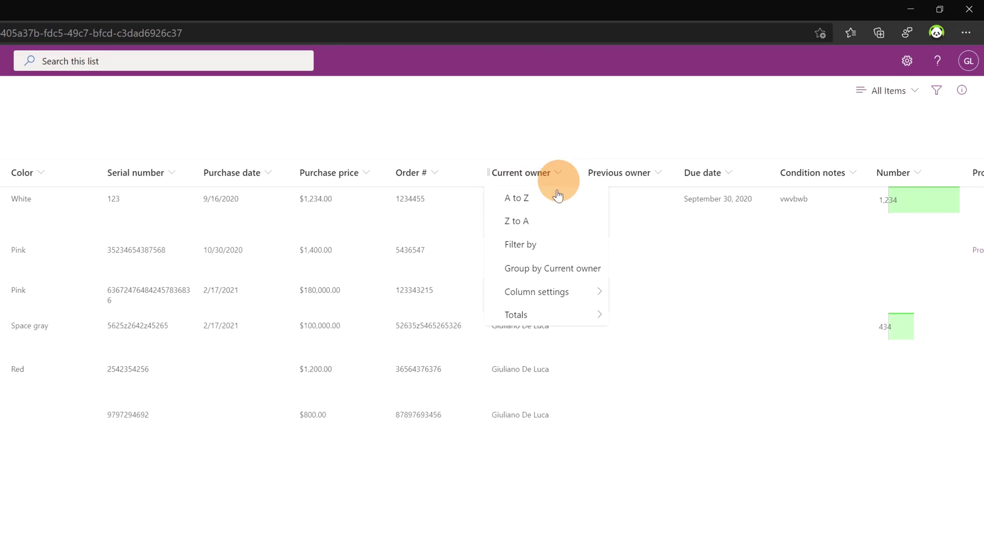
mouse_move(558, 302)
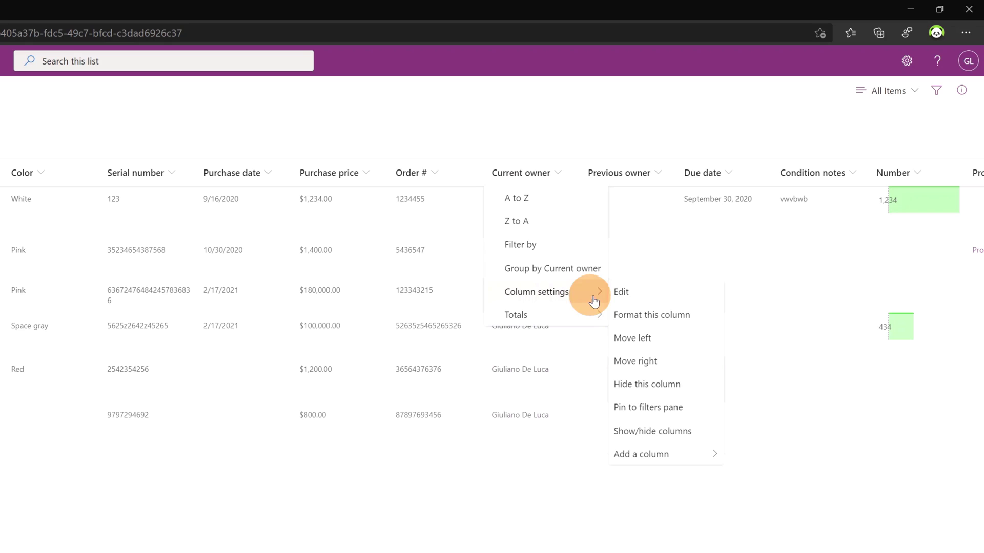
left_click(635, 296)
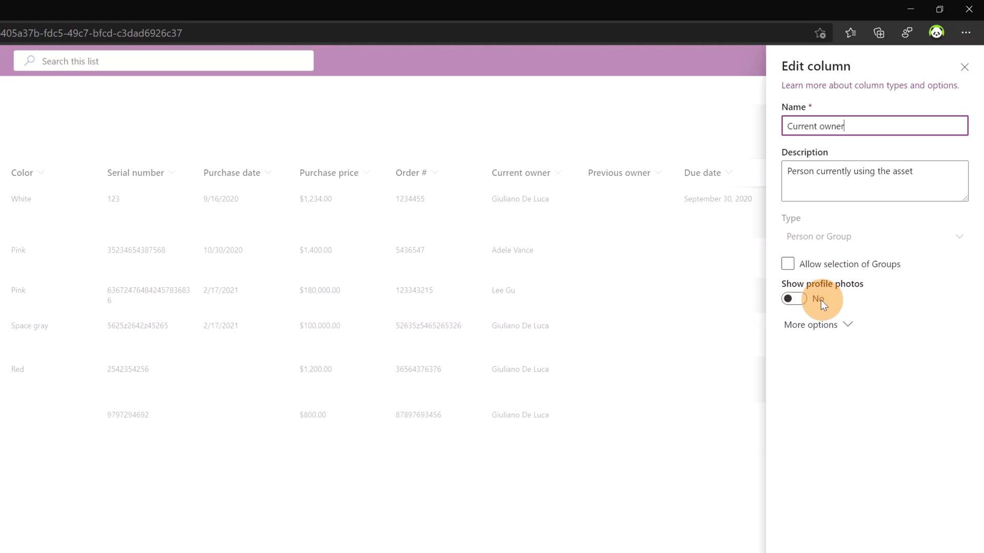
left_click(818, 300)
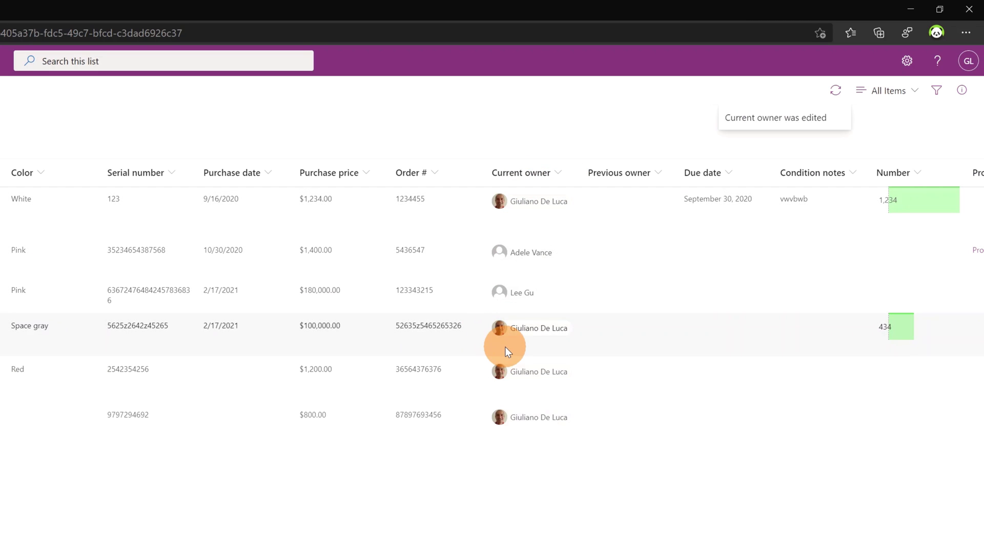
mouse_move(544, 333)
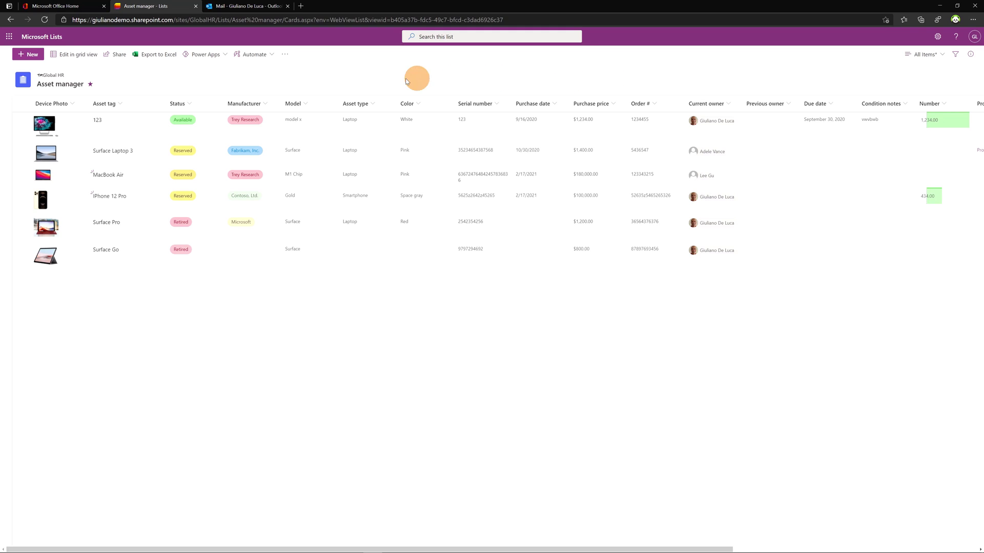
left_click(66, 60)
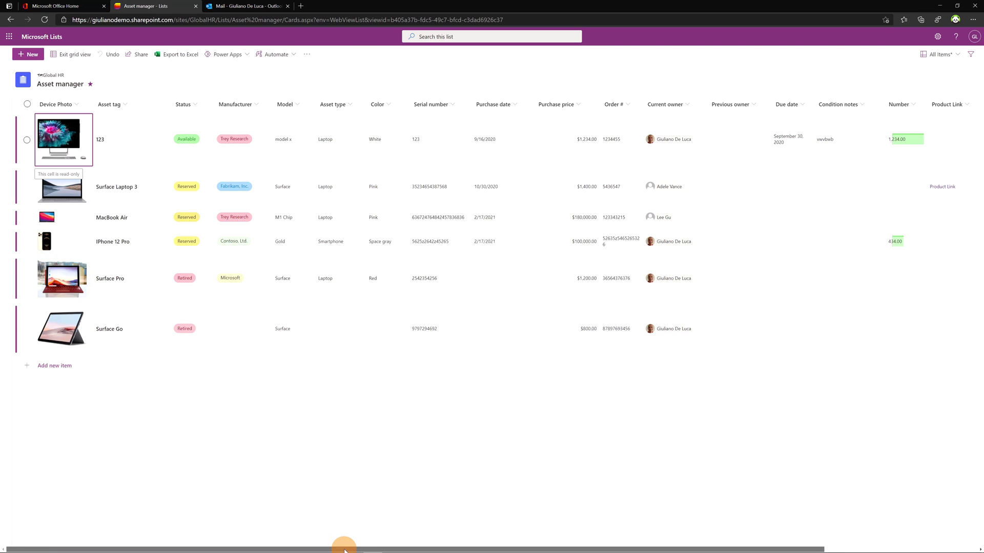
left_click_drag(344, 551, 553, 542)
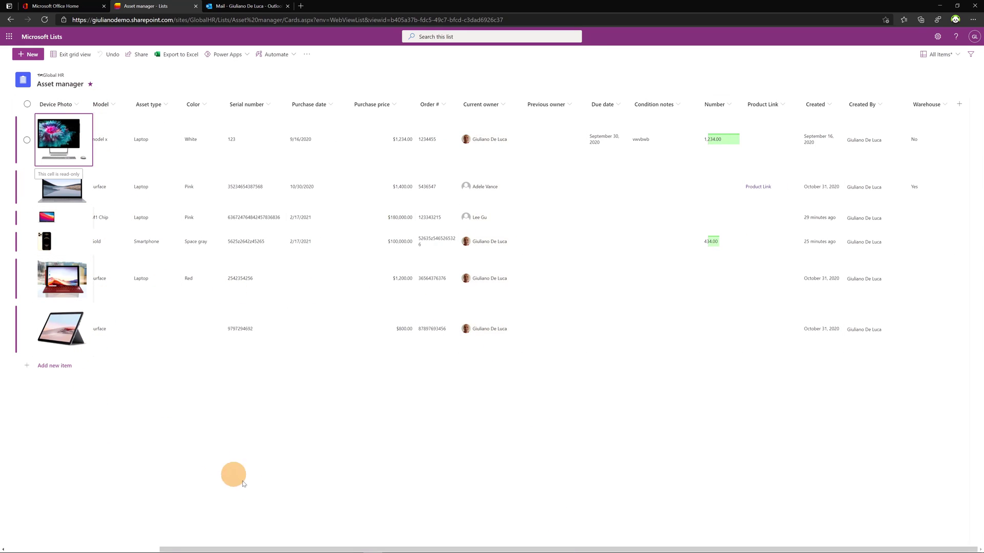
left_click_drag(395, 549, 195, 531)
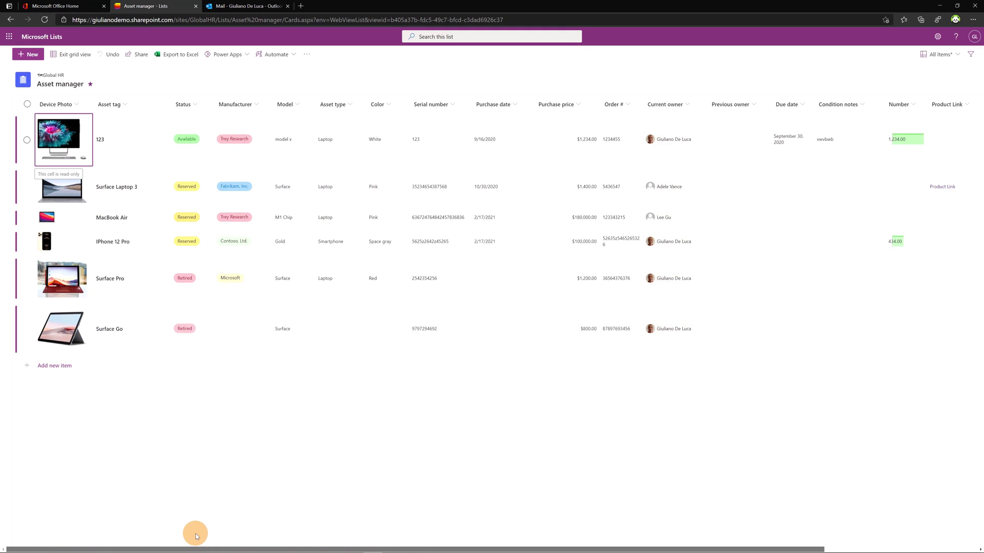
left_click(71, 55)
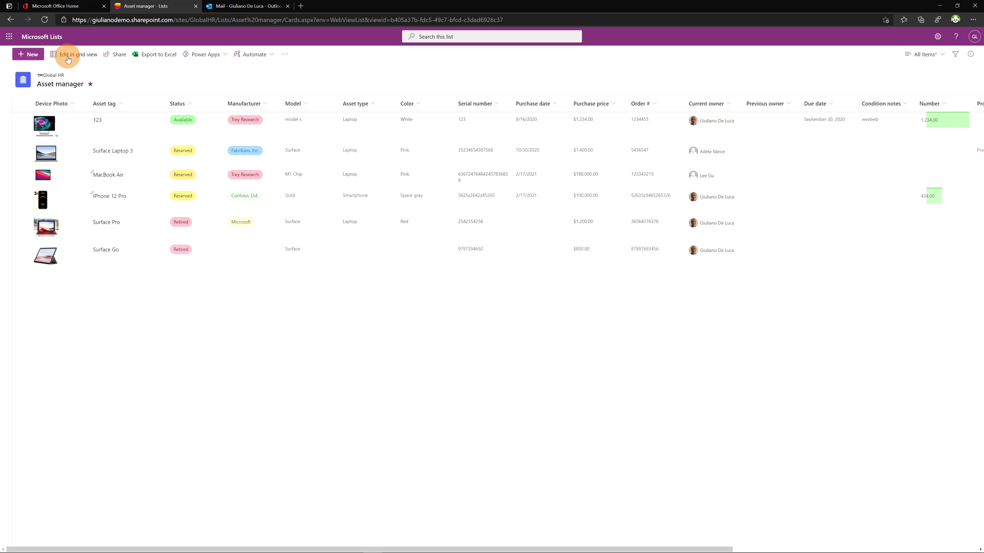
Step: Set the MacBook Air's Warehouse field to Yes, then switch the list to Edit in grid view
left_click(103, 176)
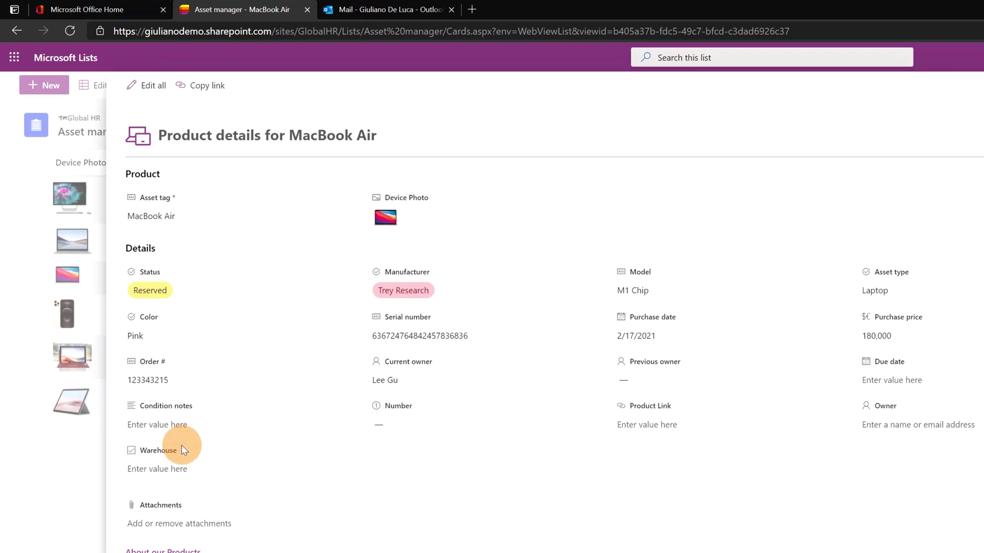
left_click(152, 475)
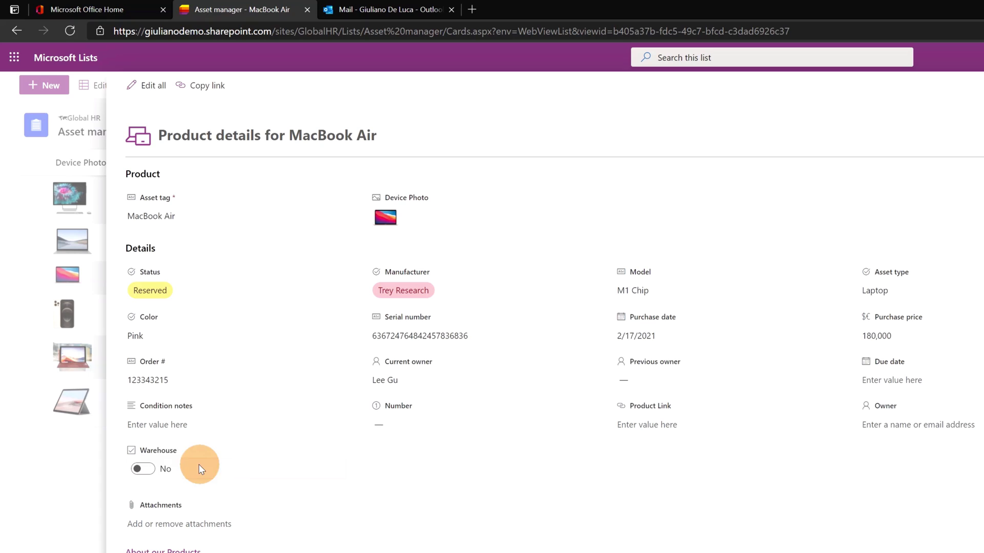
left_click(145, 474)
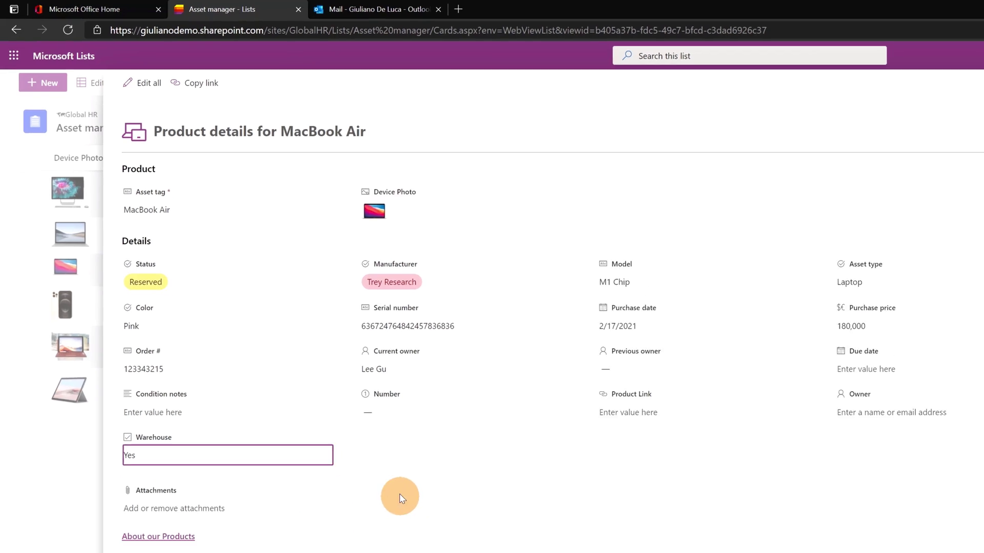
left_click(107, 89)
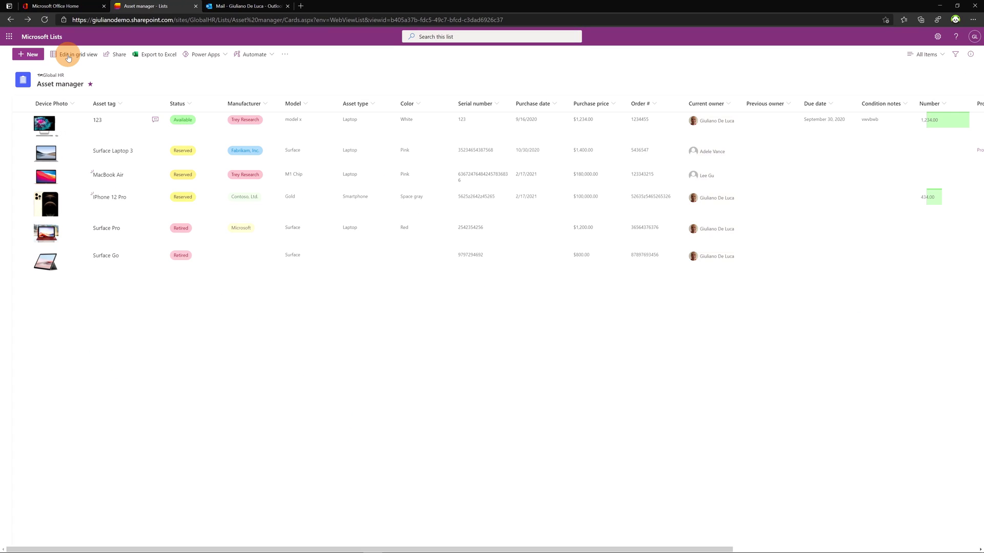
left_click(68, 56)
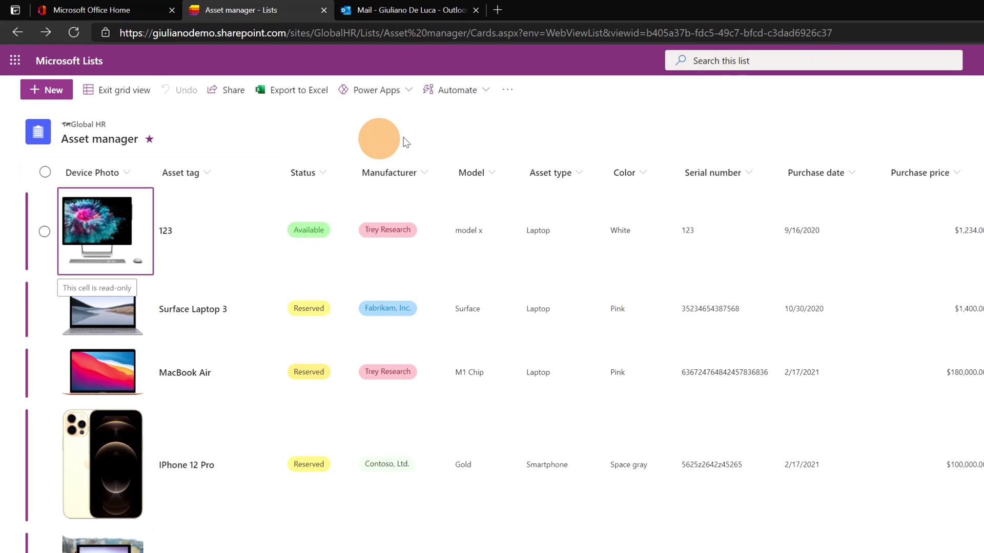
Step: Filter the list to the Laptop asset type, then clear that filter so all six assets show
left_click(578, 173)
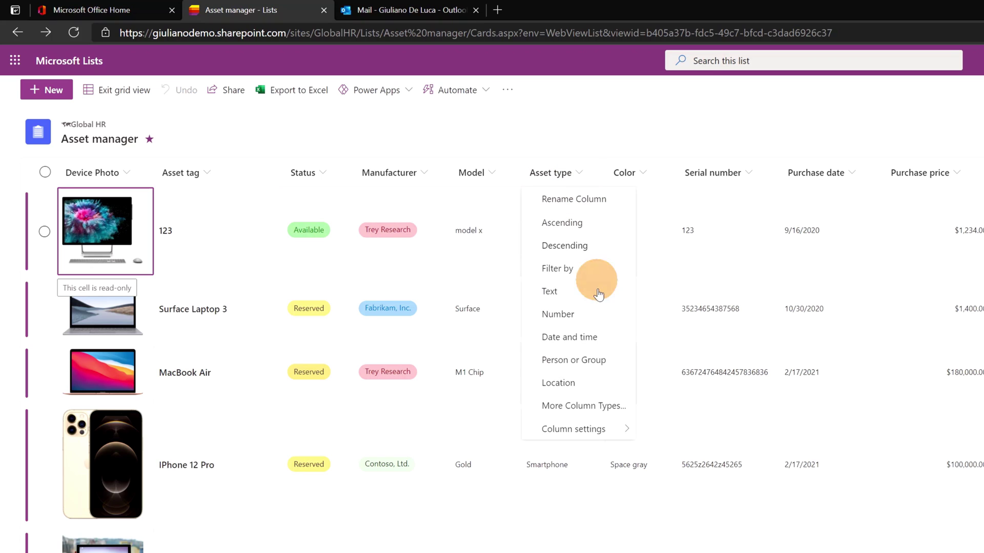
mouse_move(593, 437)
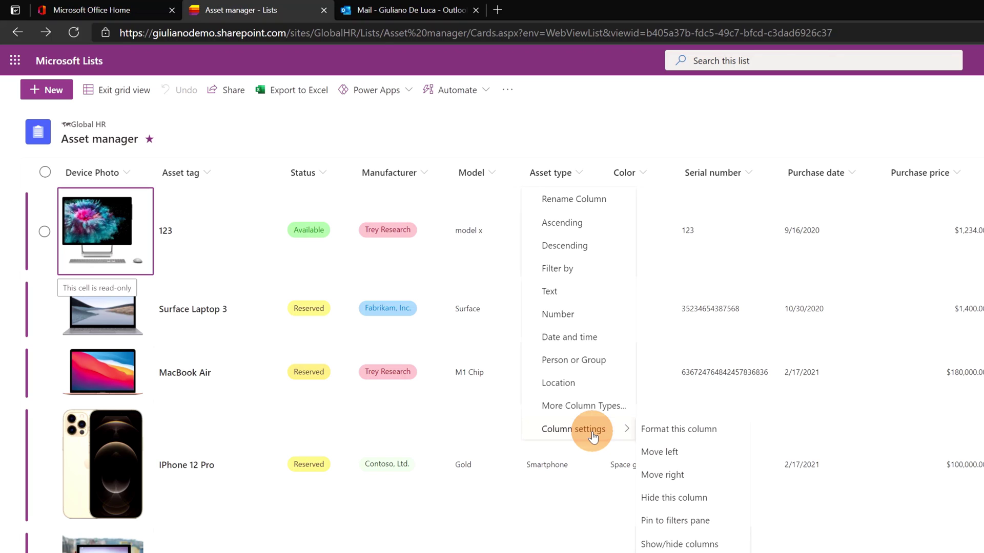
left_click(695, 522)
scroll(732, 486, "right", 10)
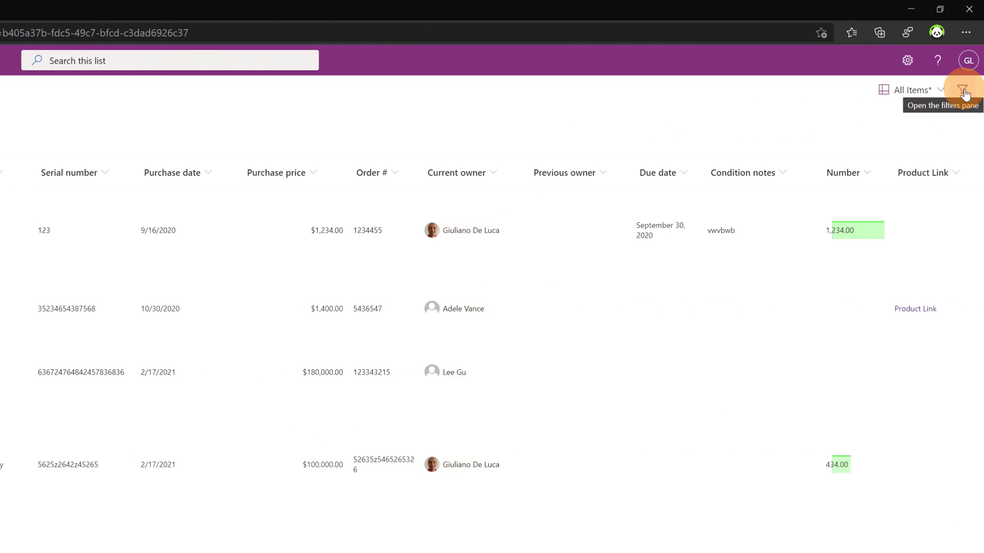
left_click(962, 91)
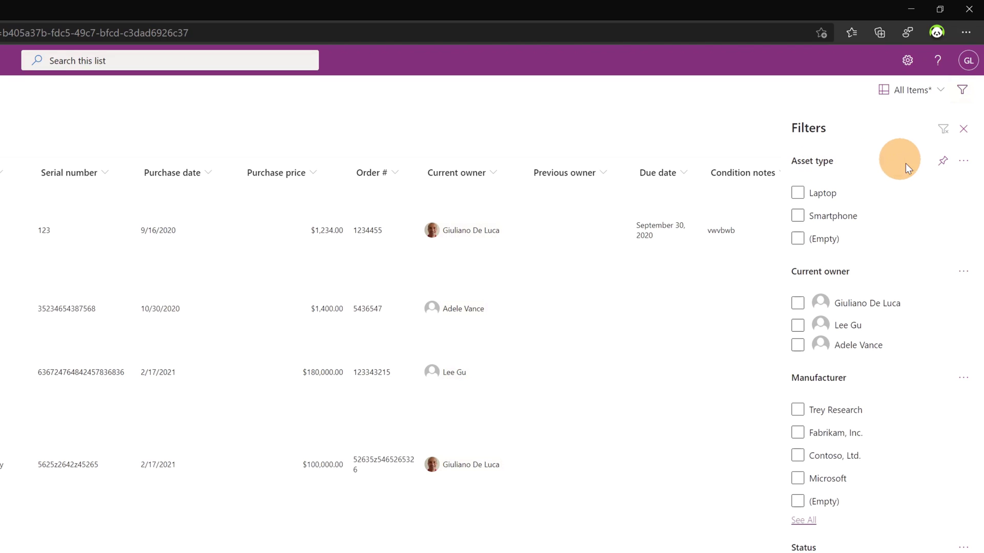
left_click(845, 225)
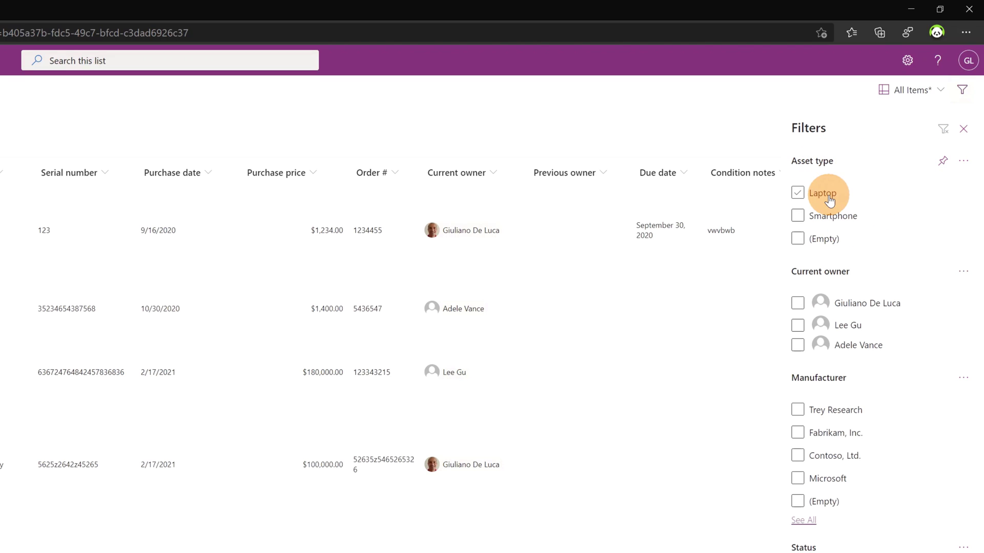
left_click(800, 195)
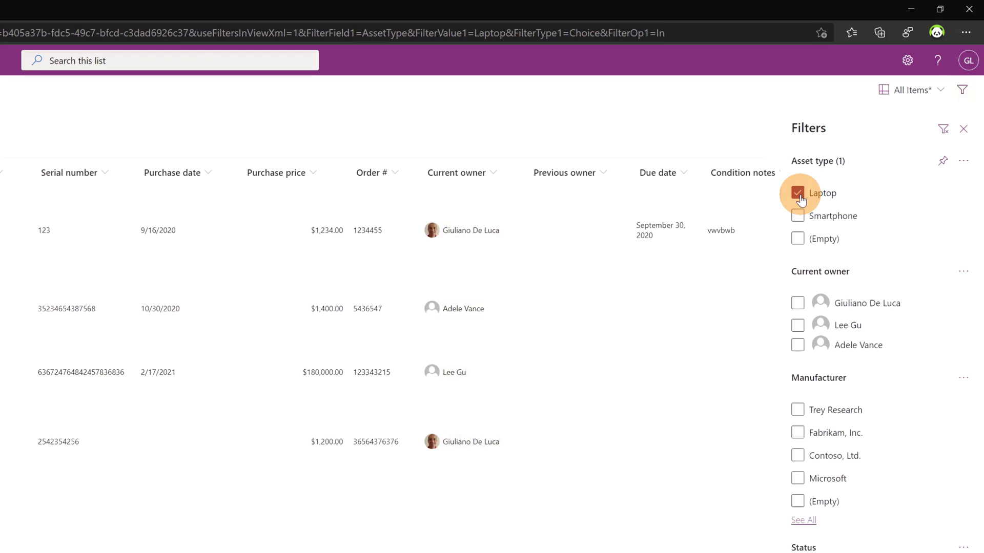
left_click(798, 193)
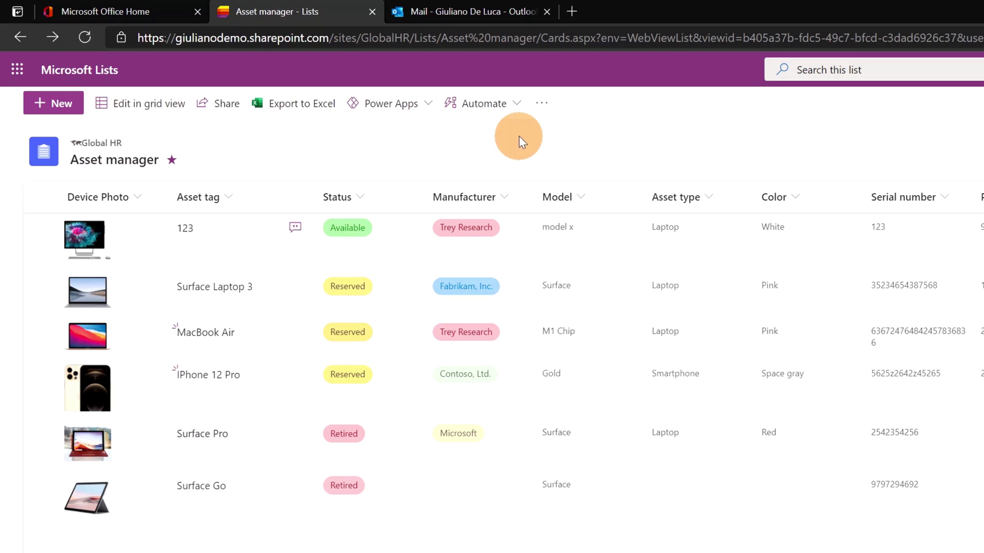
Step: Choose Automate > Create a rule on the Asset manager list
left_click(517, 105)
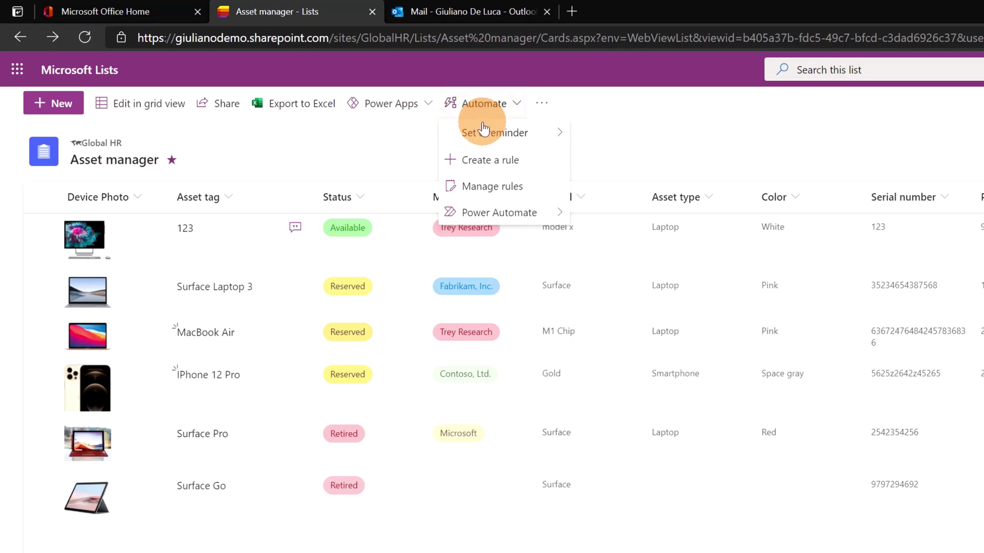
left_click(477, 162)
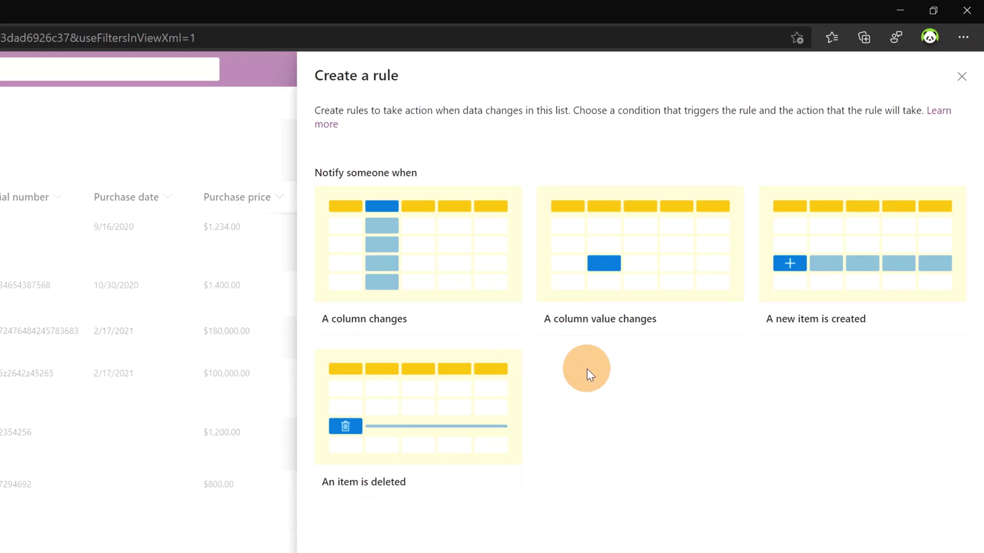
Step: Build a column-change rule: when Status is Available, email the Current owner
left_click(690, 292)
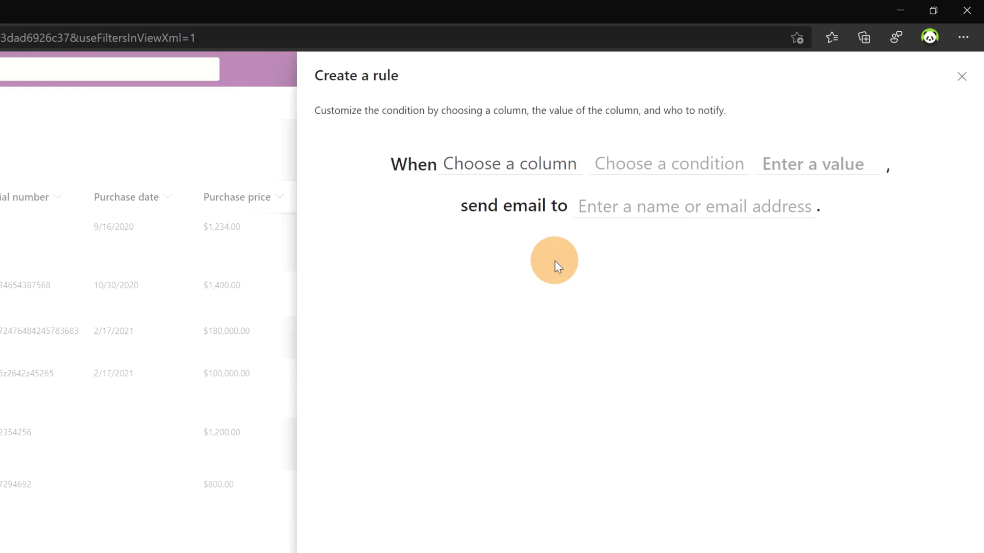
left_click(512, 177)
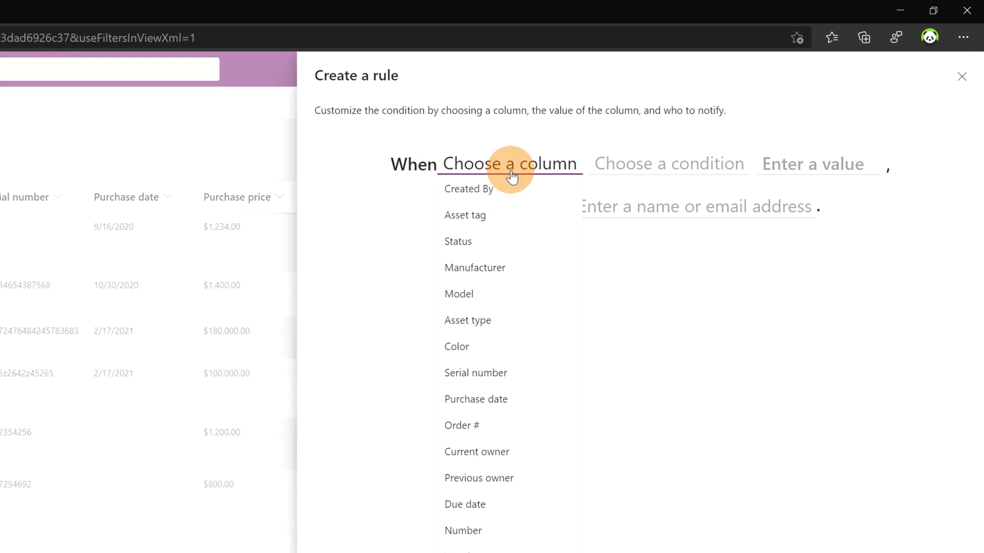
left_click(477, 241)
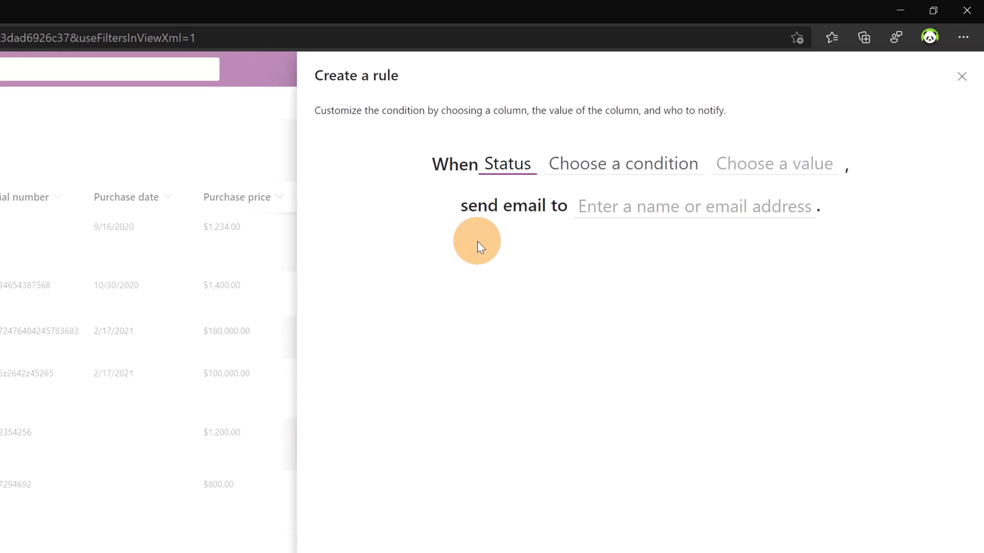
left_click(624, 169)
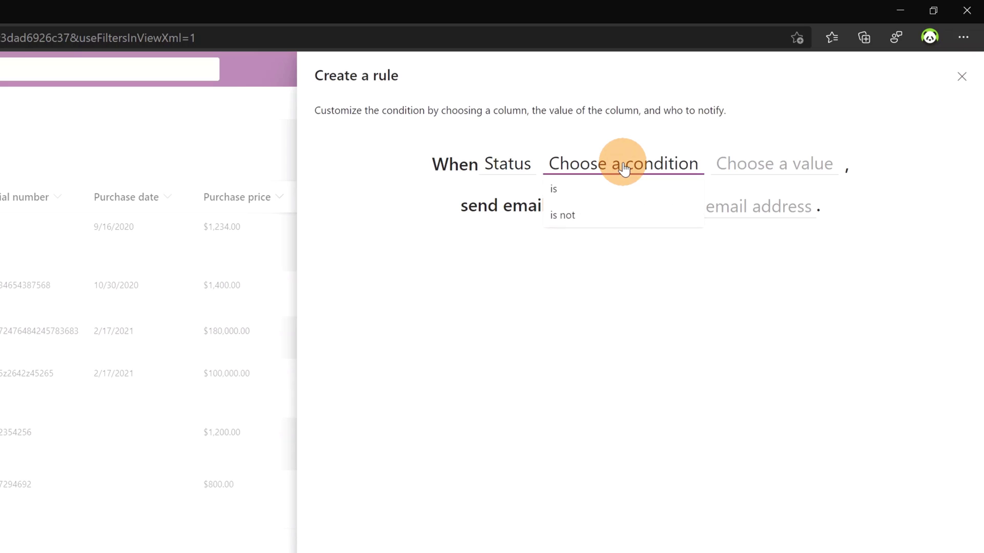
left_click(582, 188)
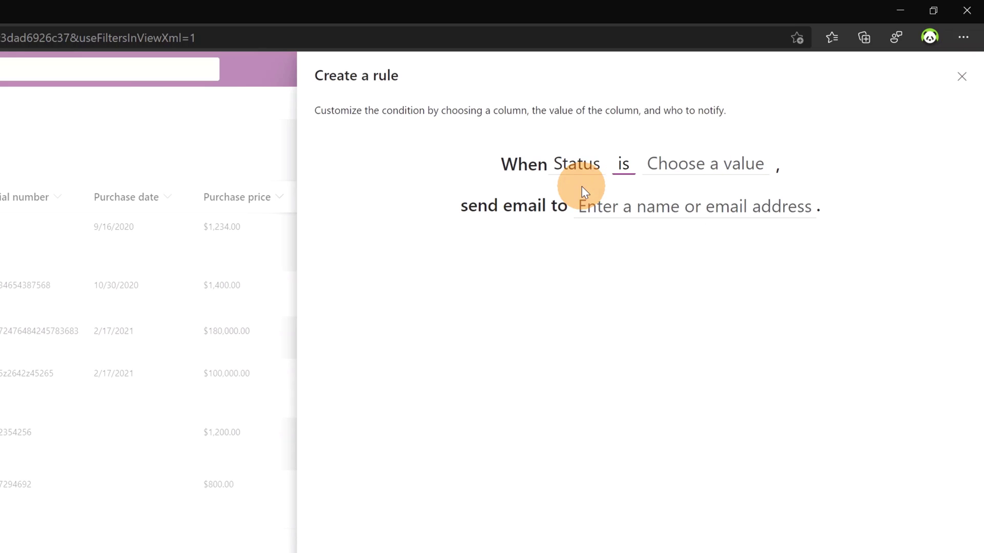
left_click(700, 173)
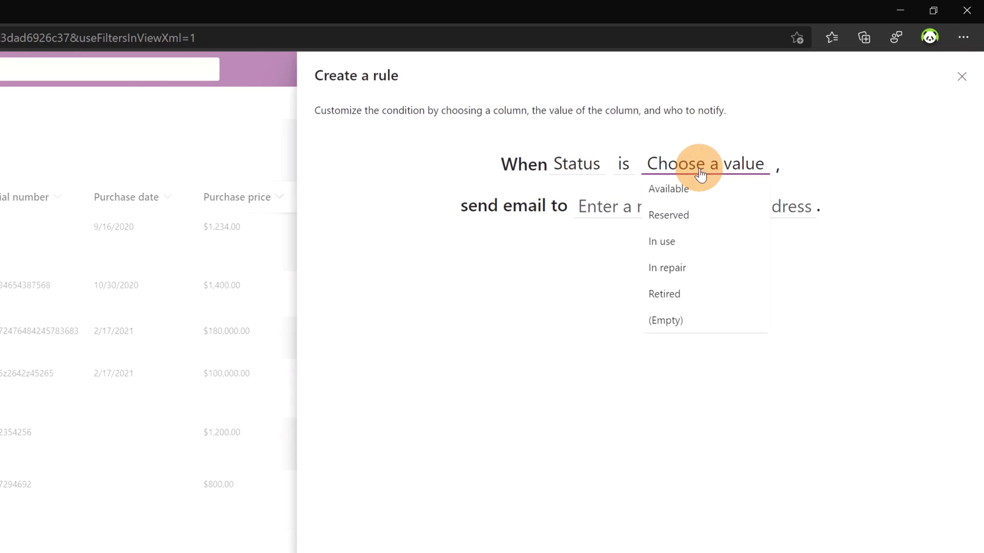
left_click(679, 194)
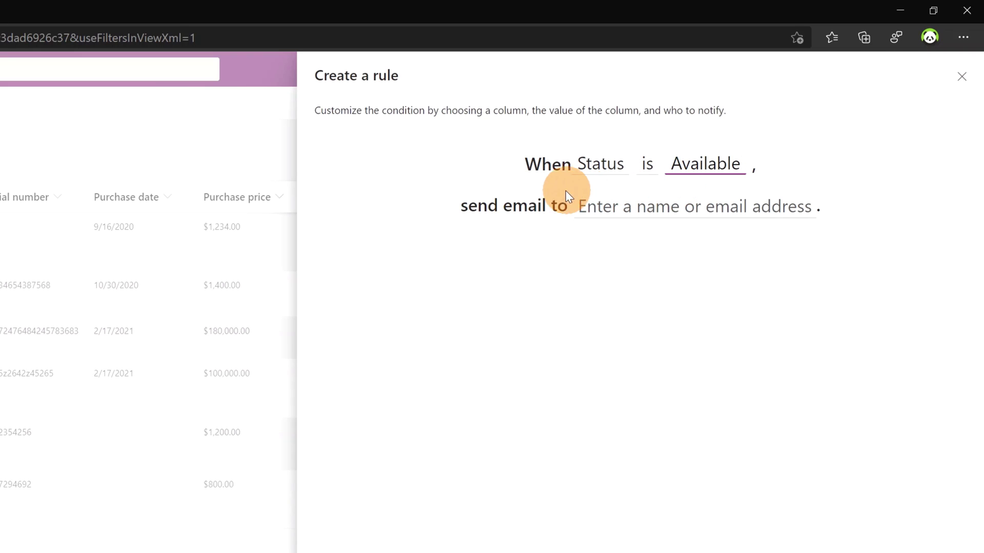
left_click(616, 205)
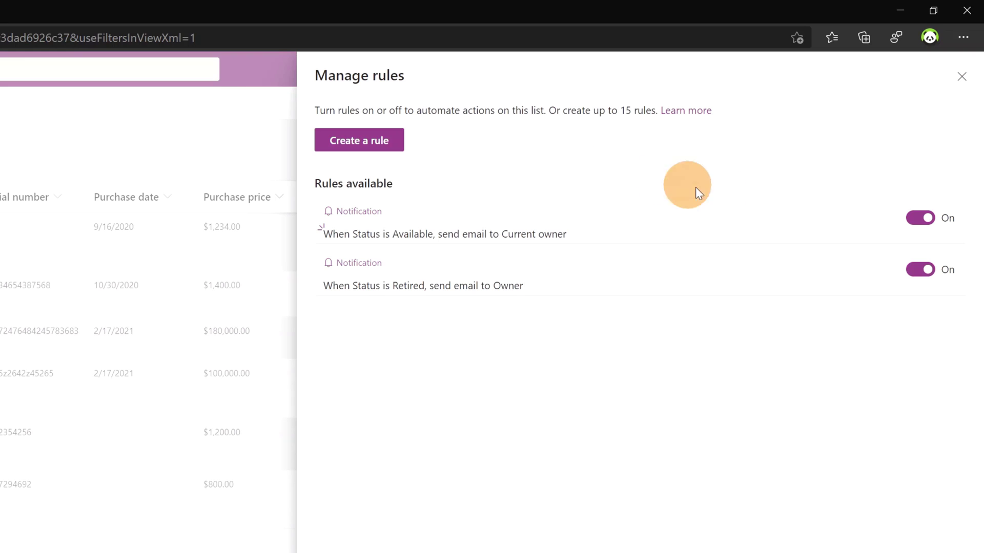
Step: Turn the 'When Status is Retired' rule Off and close Manage rules
left_click(914, 272)
left_click(923, 270)
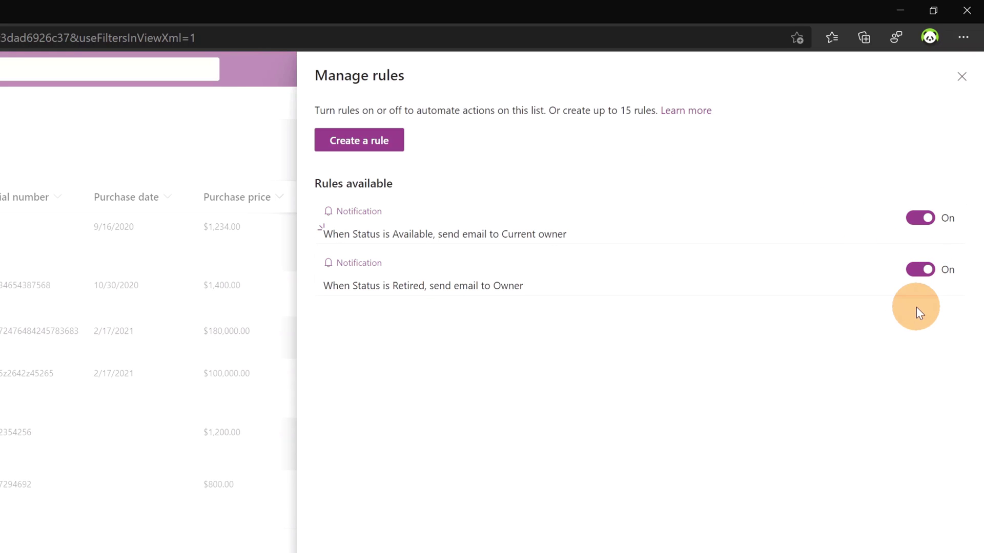
left_click(917, 273)
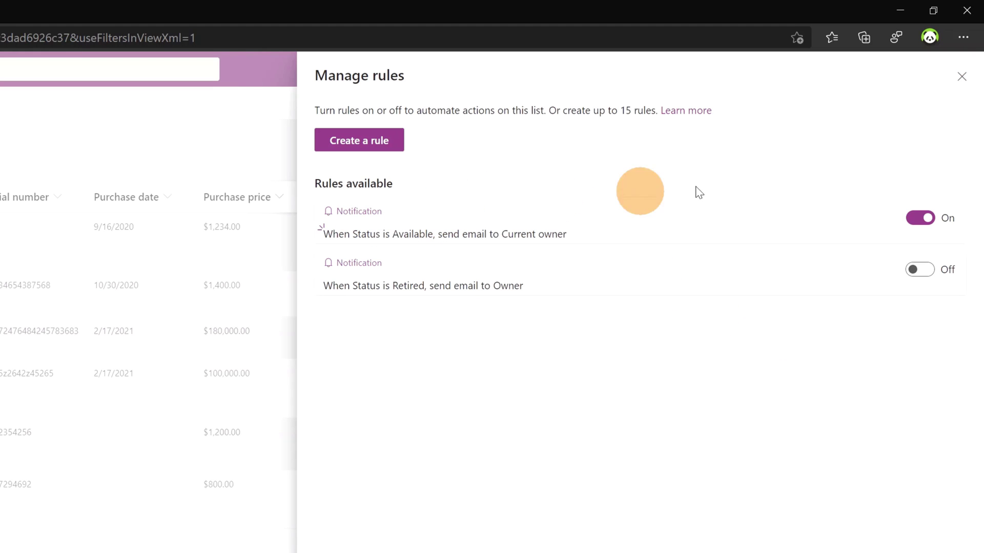
left_click(962, 80)
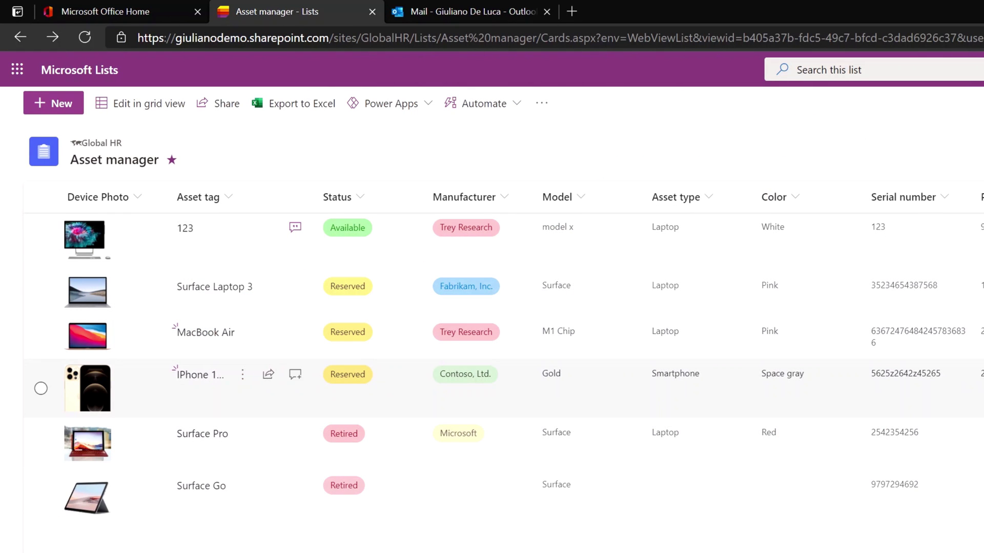
Step: Change the IPhone 12 Pro's Status from Reserved to Available in its details panel
left_click(188, 381)
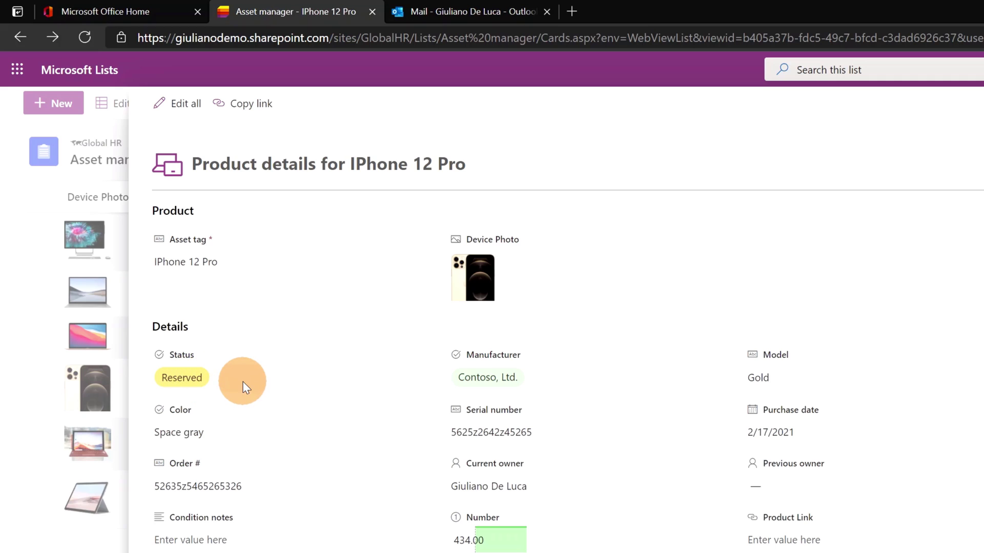
left_click(223, 378)
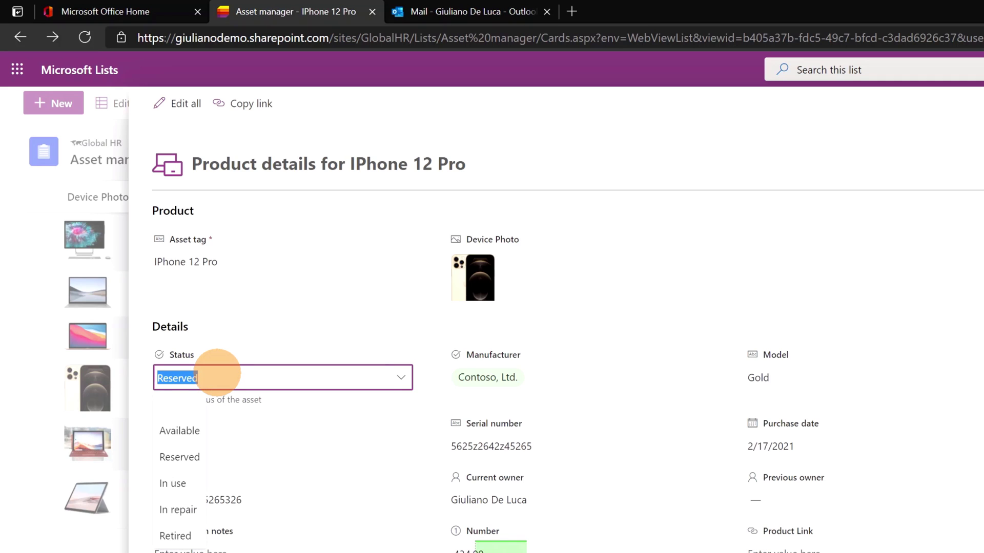
left_click(184, 429)
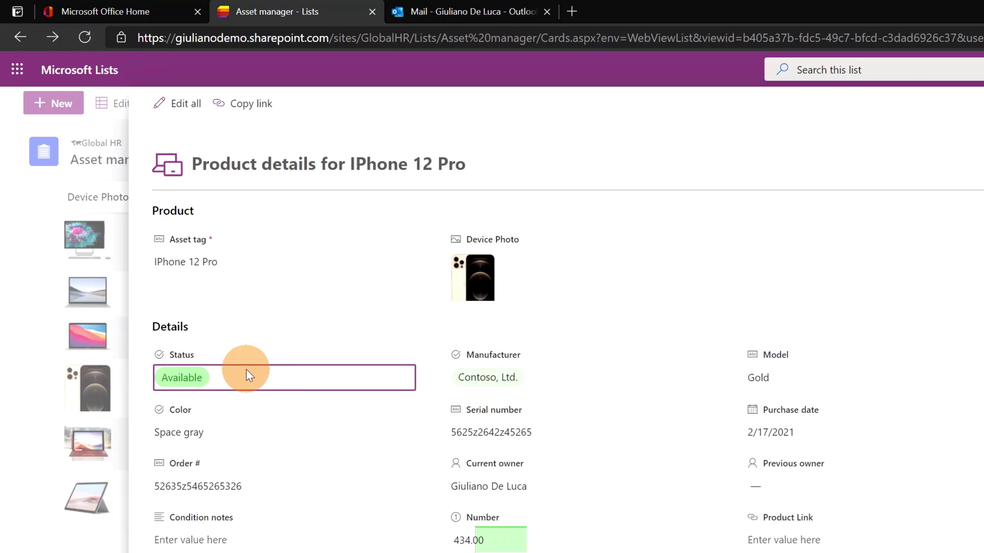
left_click(89, 307)
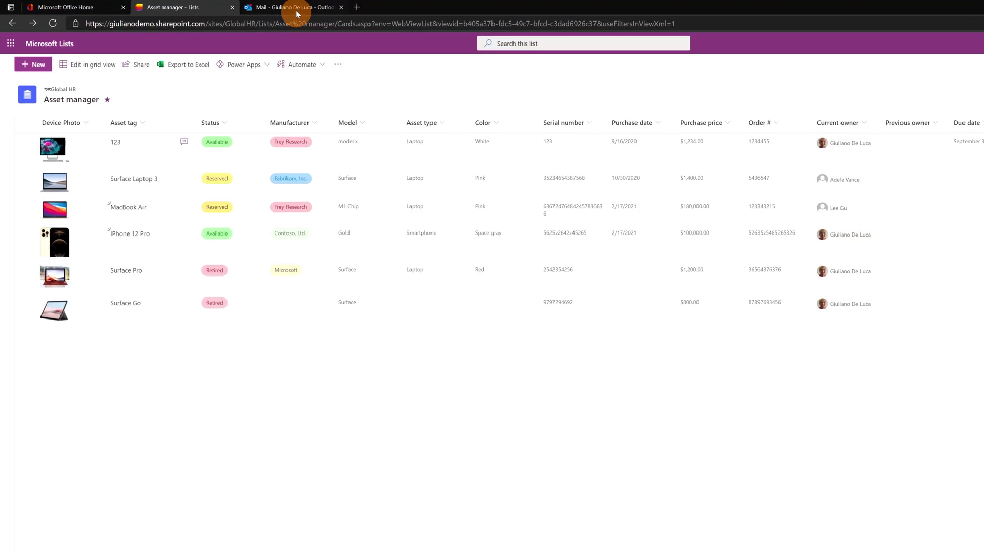
Step: Open the SharePoint Online email in Outlook reporting the IPhone 12 Pro update
left_click(249, 7)
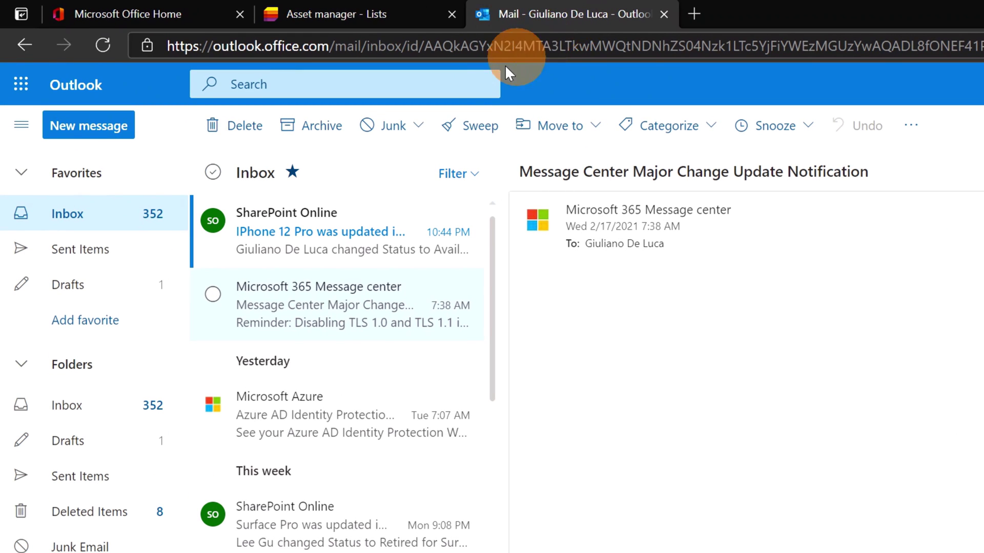
left_click(285, 240)
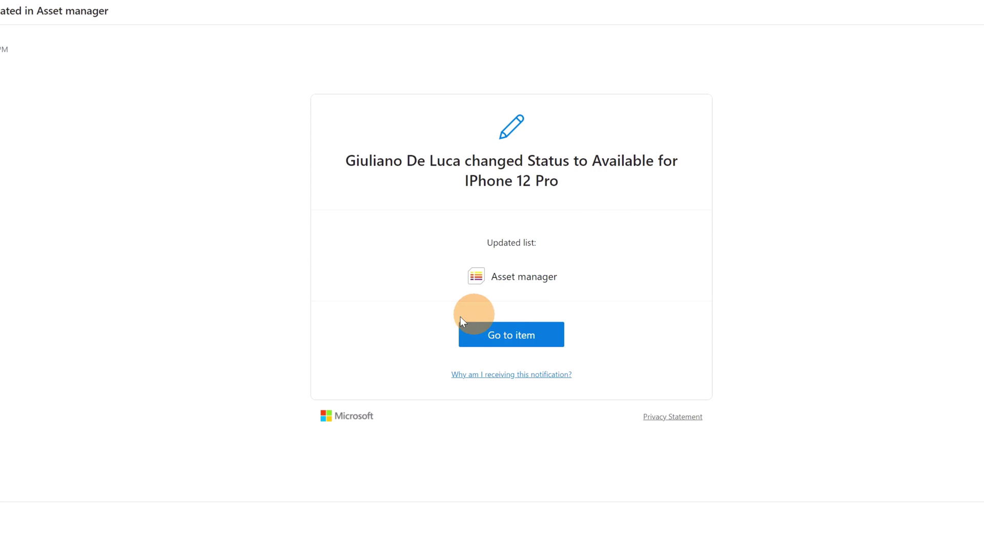
Step: Follow the email's Go to item link to open the IPhone 12 Pro page in SharePoint
left_click(523, 334)
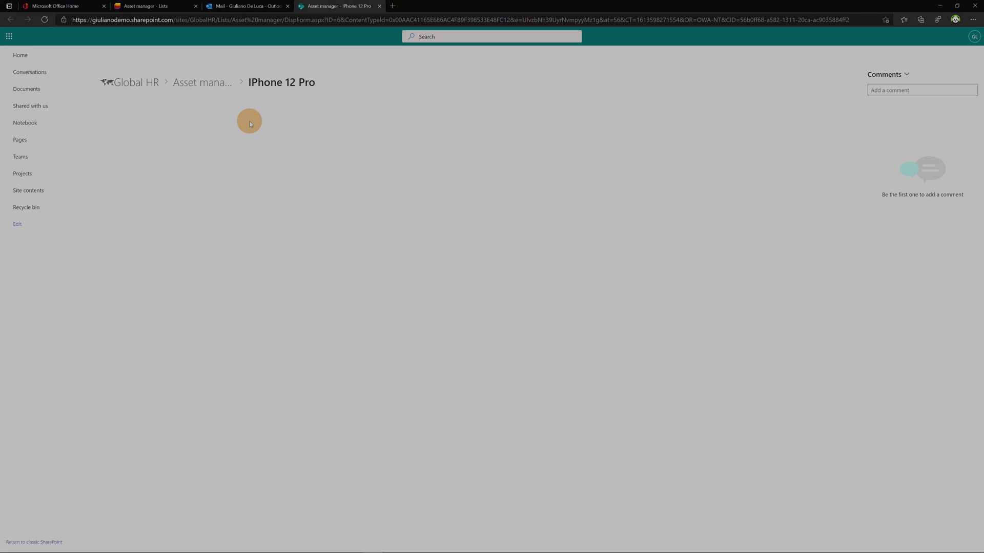